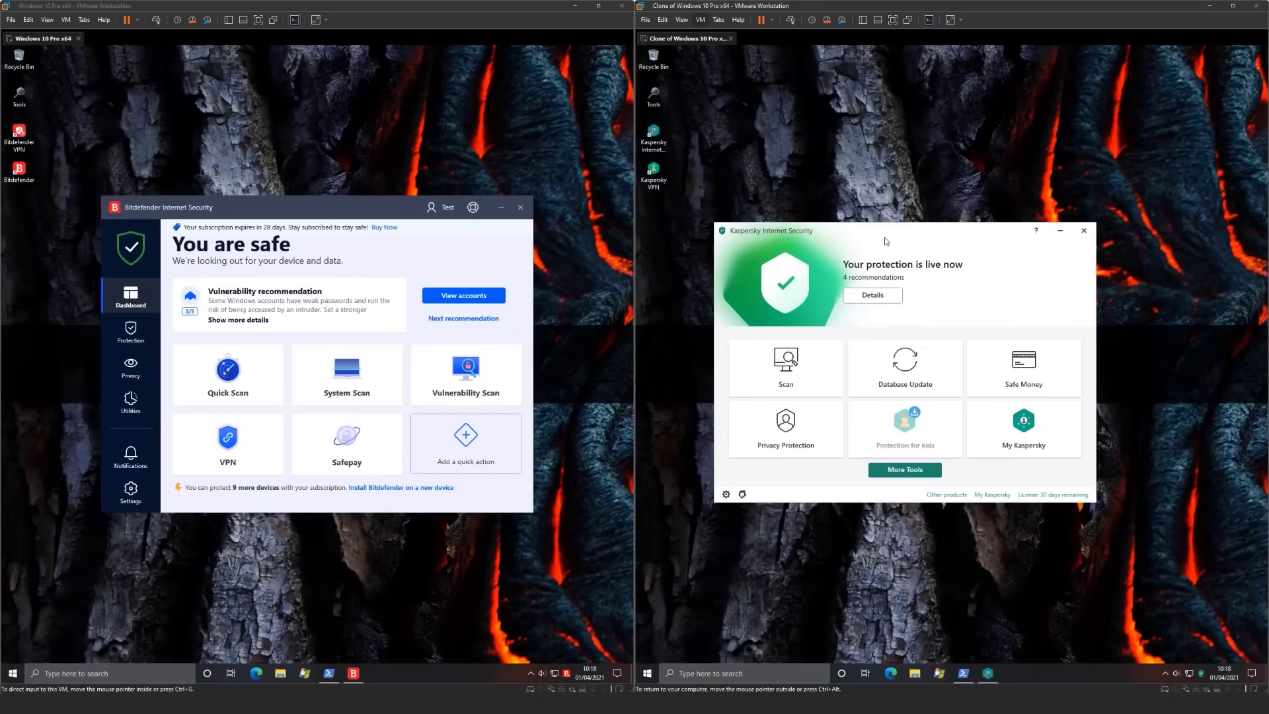
left_click(963, 672)
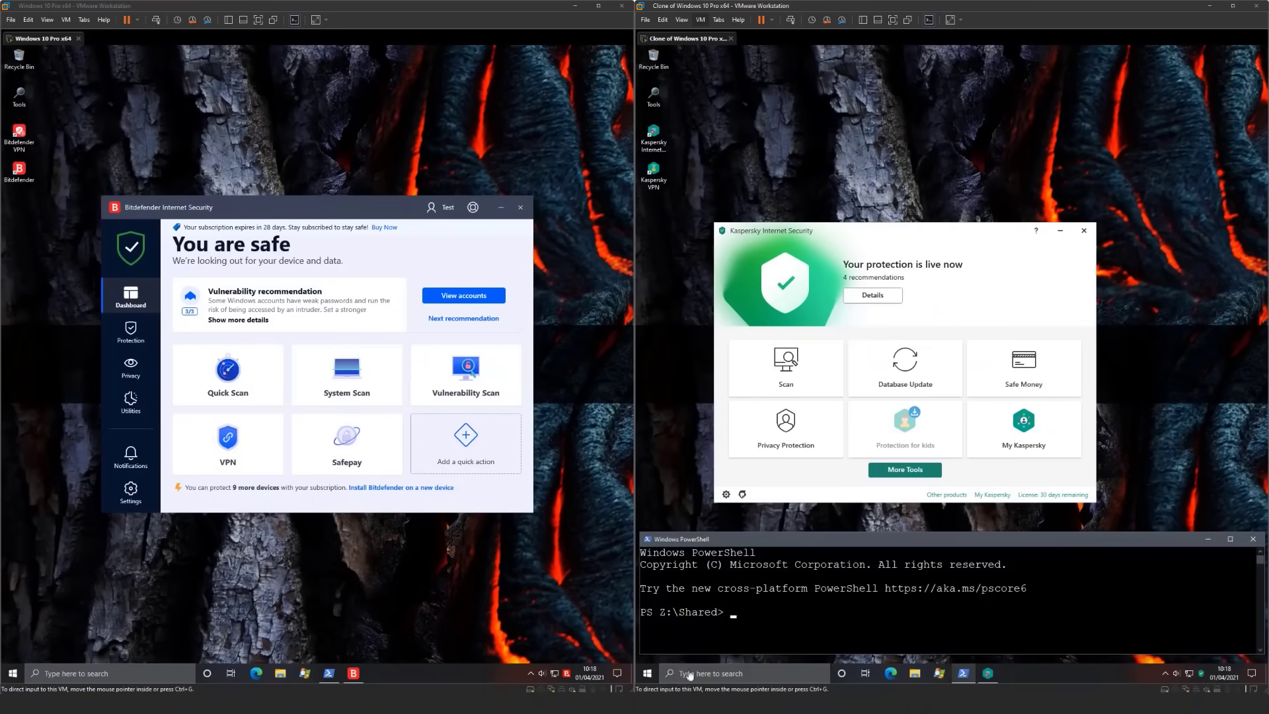
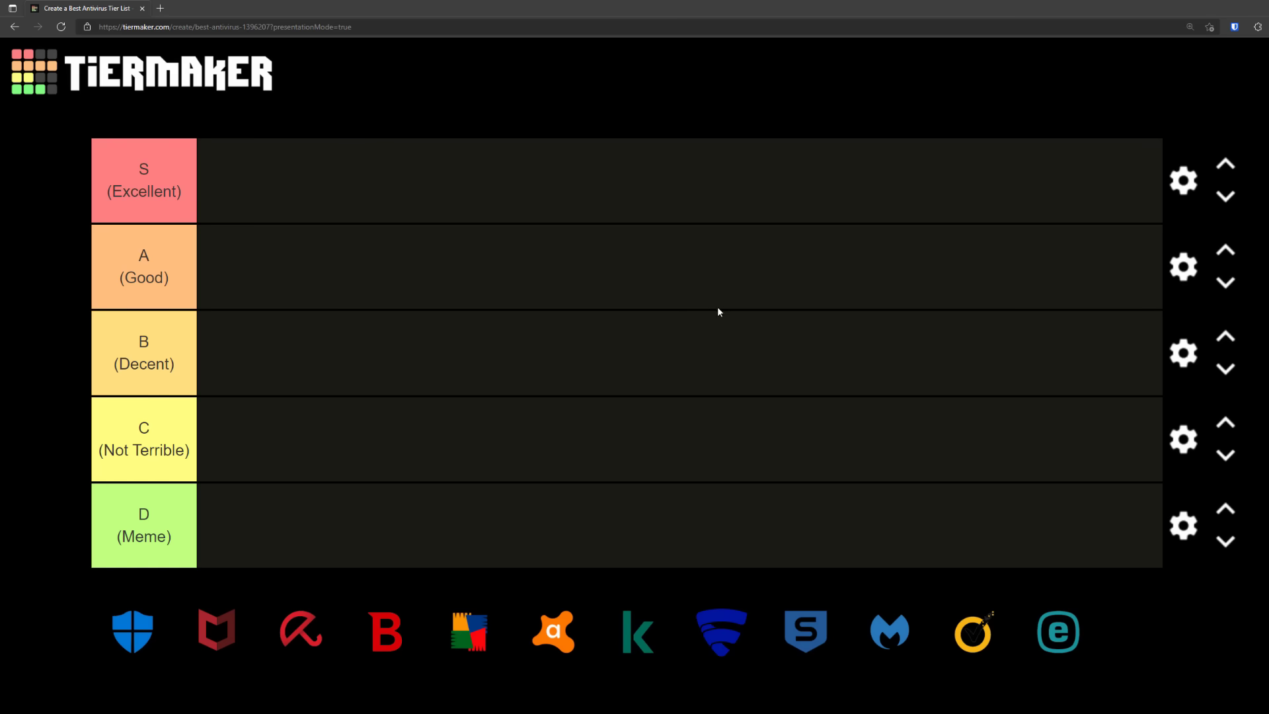
- Move the blue Windows Defender shield from the pool into the C (Not Terrible) row
left_click_drag(153, 614, 260, 494)
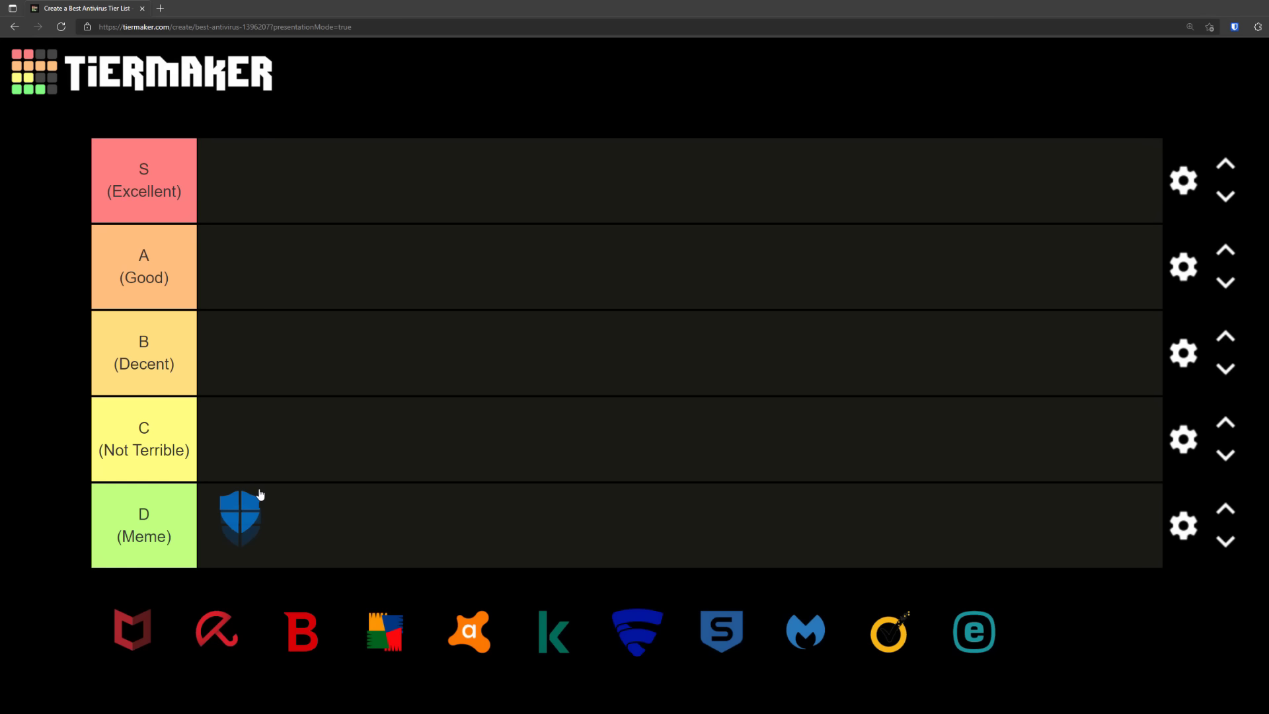
left_click_drag(260, 494, 273, 156)
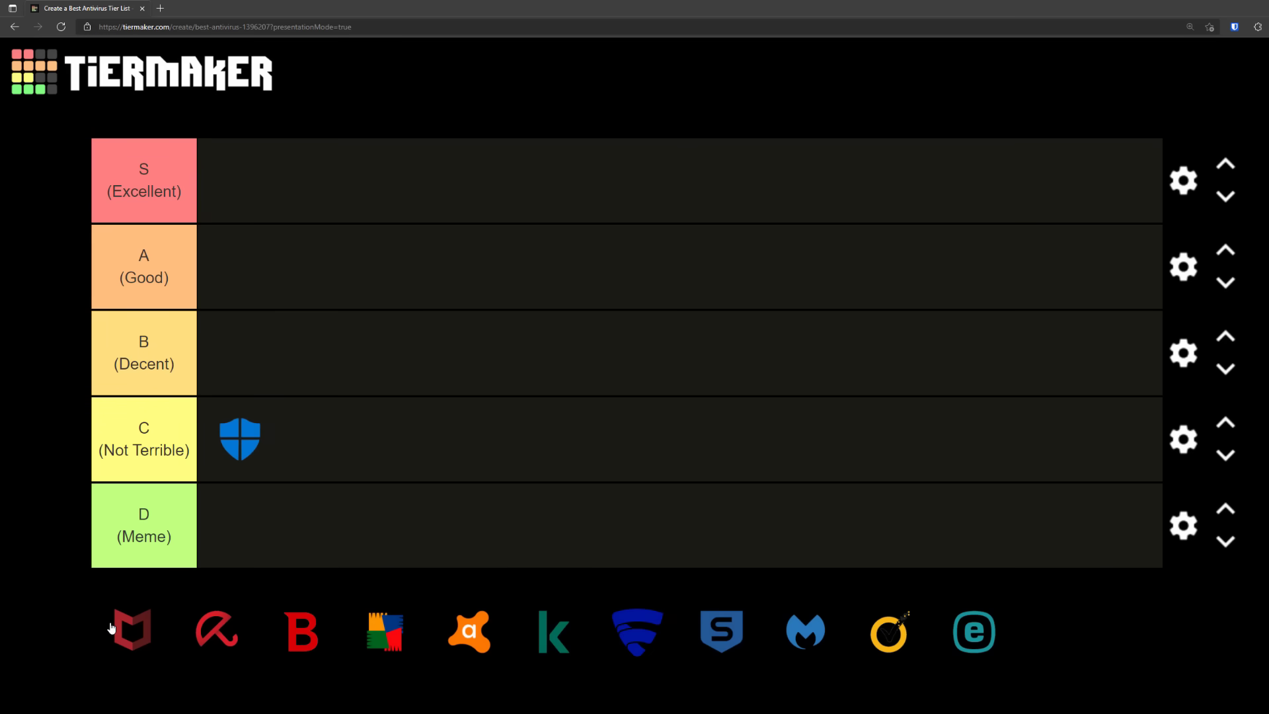
- Drop the red McAfee logo from the pool into the D (Meme) row
left_click_drag(111, 628, 246, 519)
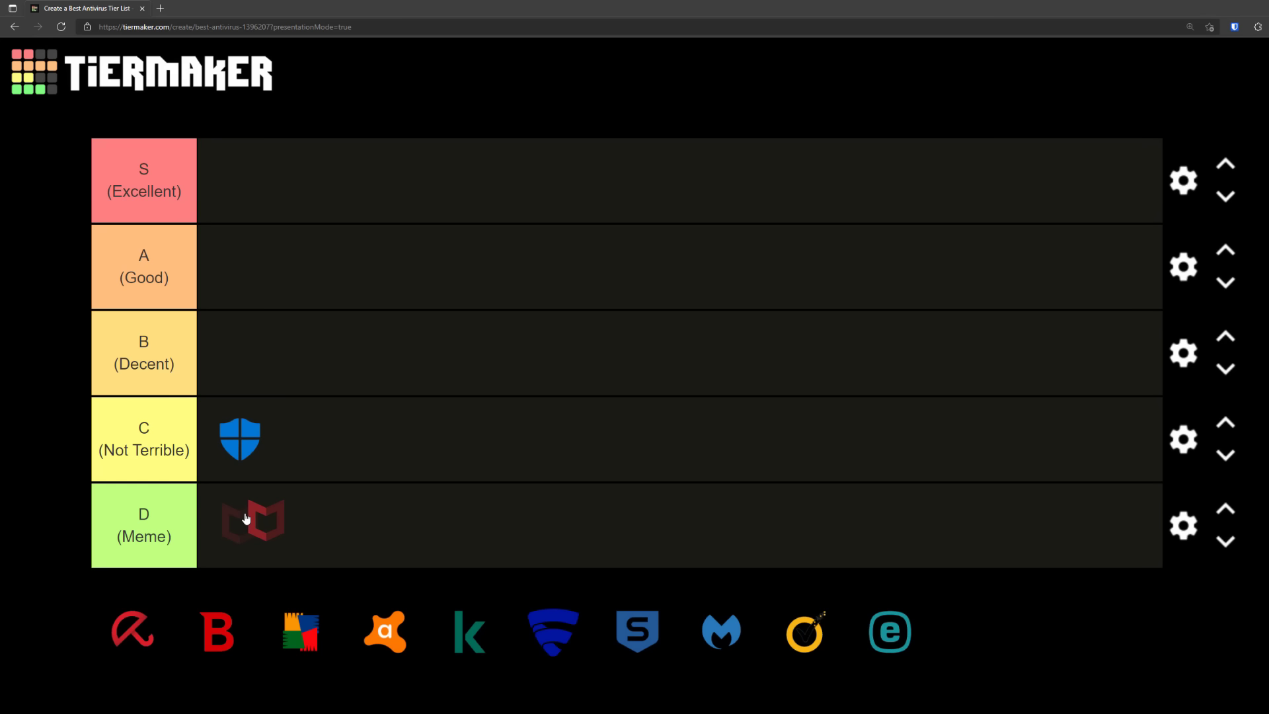
mouse_move(246, 518)
left_mouse_down()
mouse_move(297, 443)
mouse_move(263, 263)
mouse_move(267, 174)
mouse_move(162, 165)
mouse_move(135, 501)
mouse_move(230, 527)
left_mouse_up()
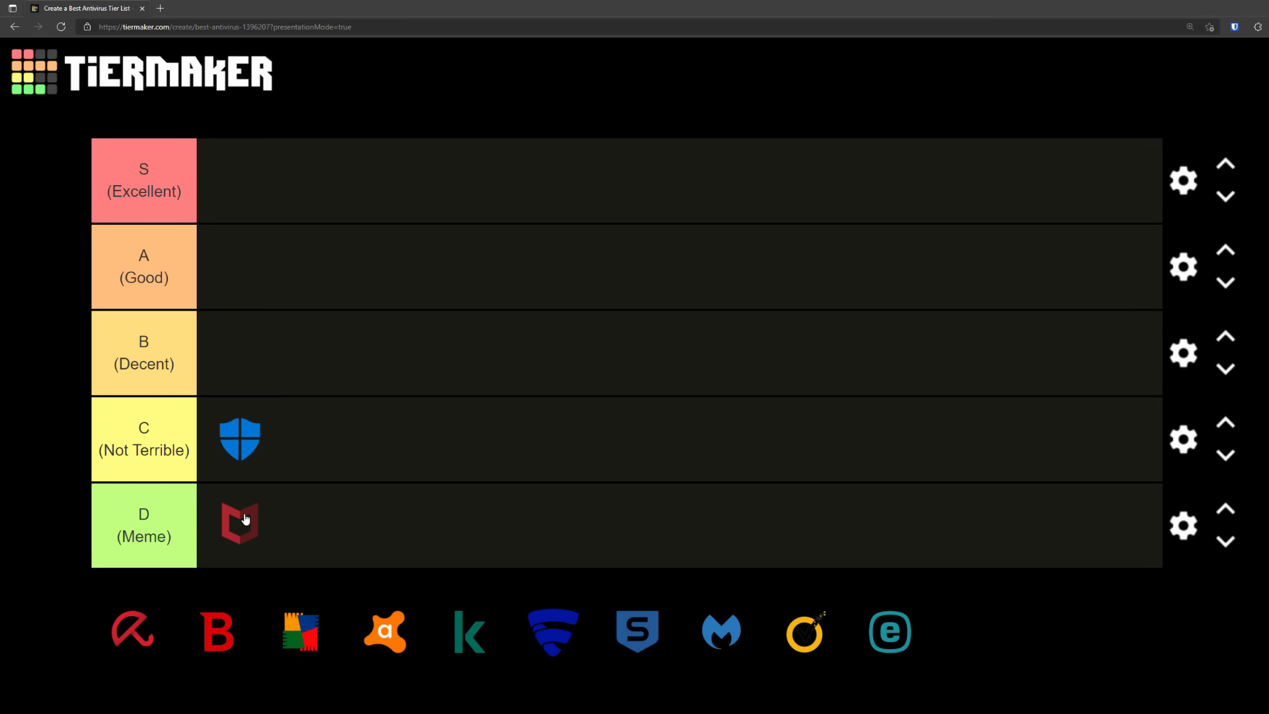
- Place the red Avira umbrella logo beside Windows Defender in the C (Not Terrible) row
left_click_drag(144, 629, 316, 478)
left_click_drag(316, 478, 316, 478)
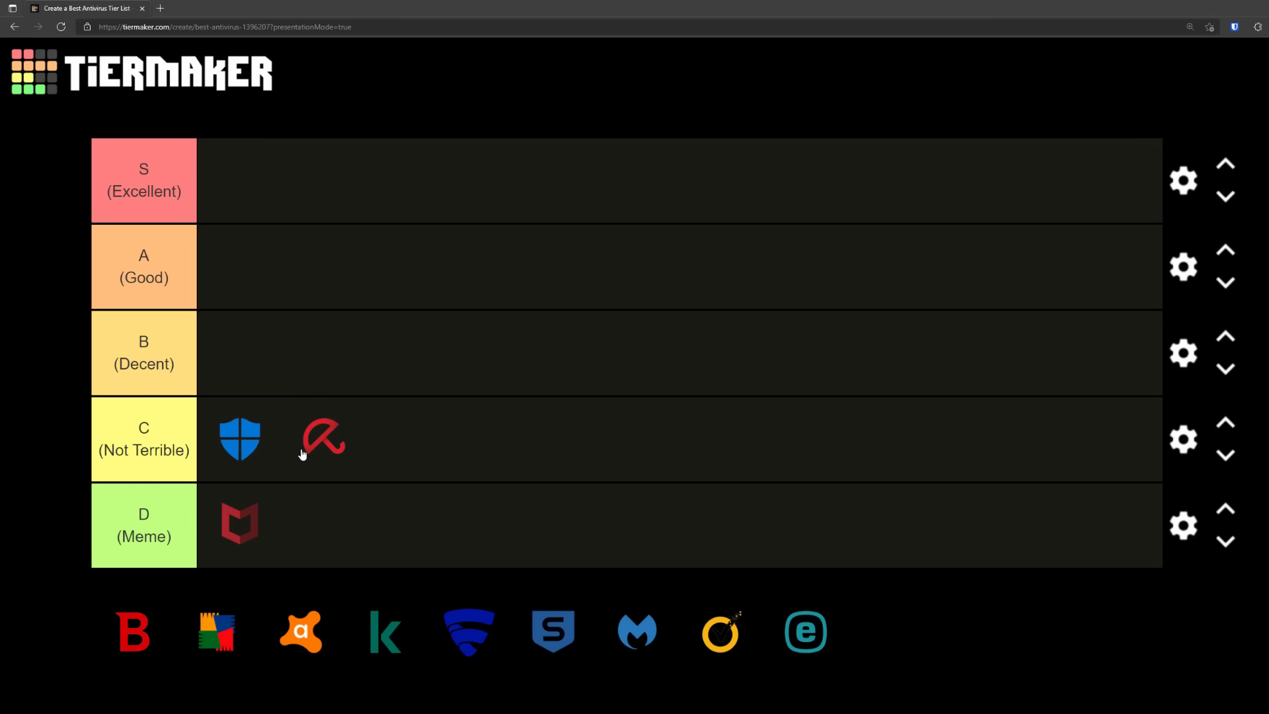
- Move the red Bitdefender 'B' logo from the pool up into the A (Good) row
left_click_drag(141, 626, 373, 502)
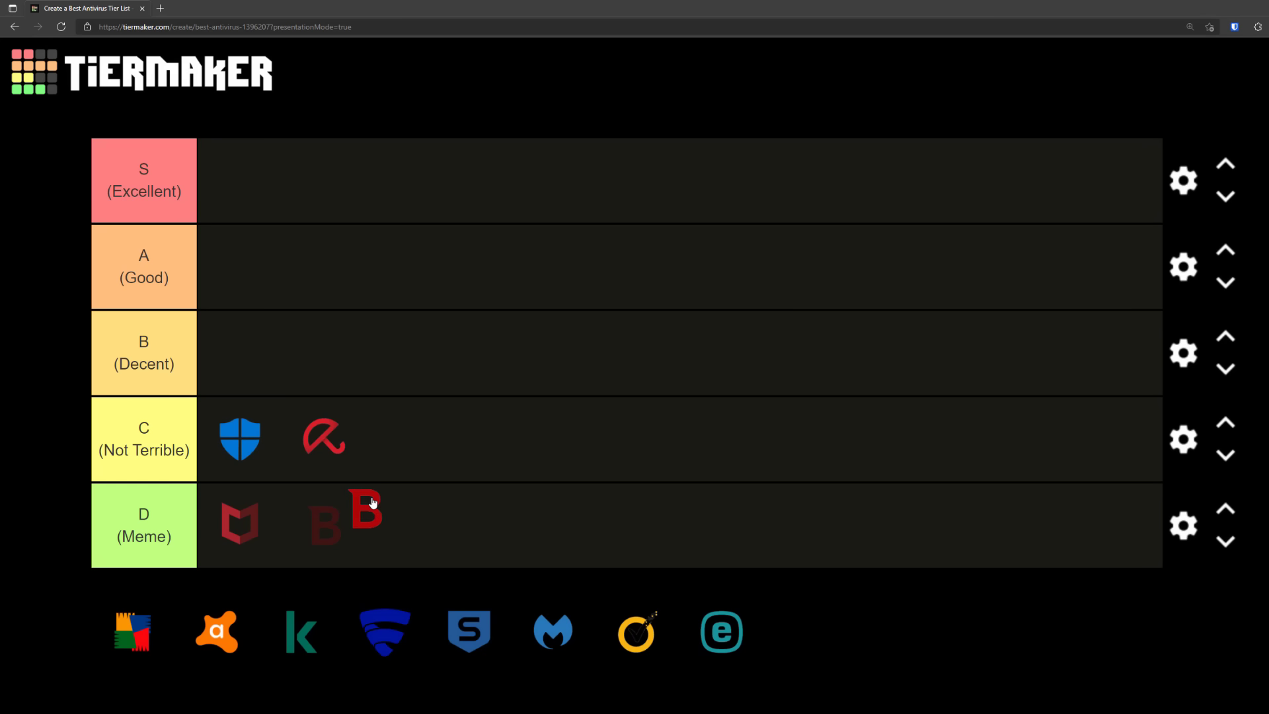
left_click_drag(373, 502, 391, 271)
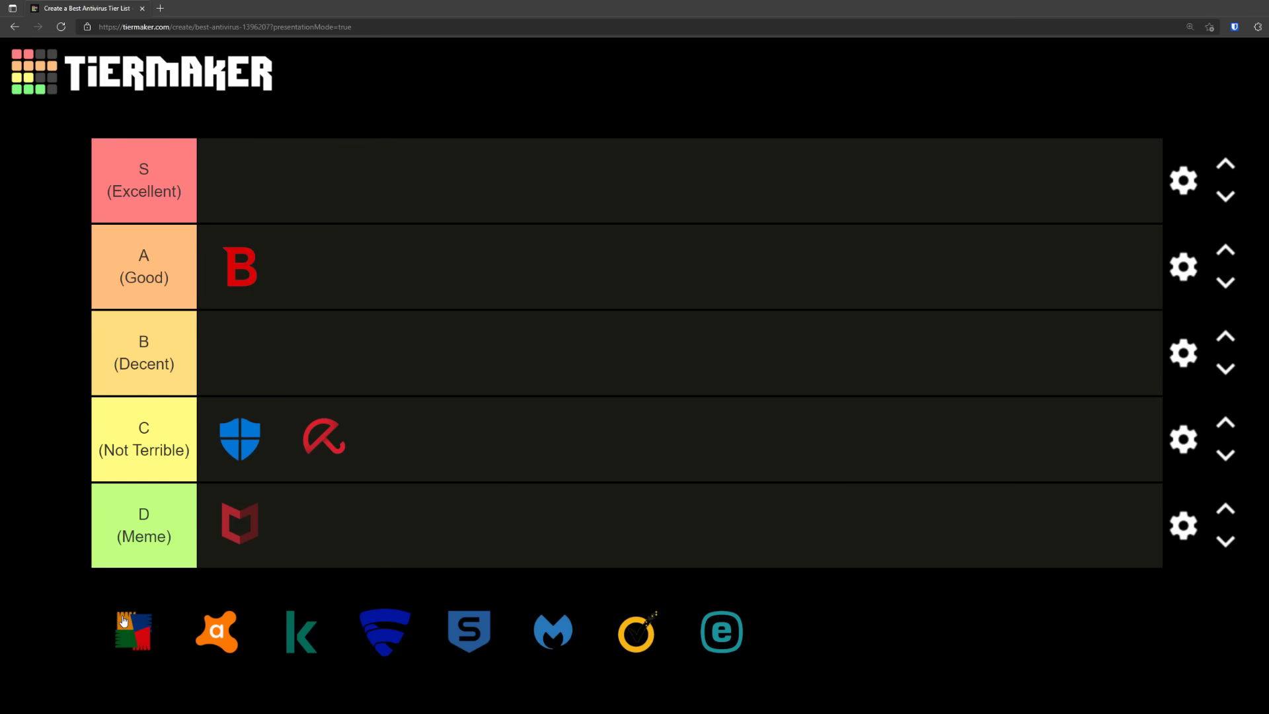
- Place AVG, then Avast beside it, in the B (Decent) row
left_click_drag(123, 622, 374, 445)
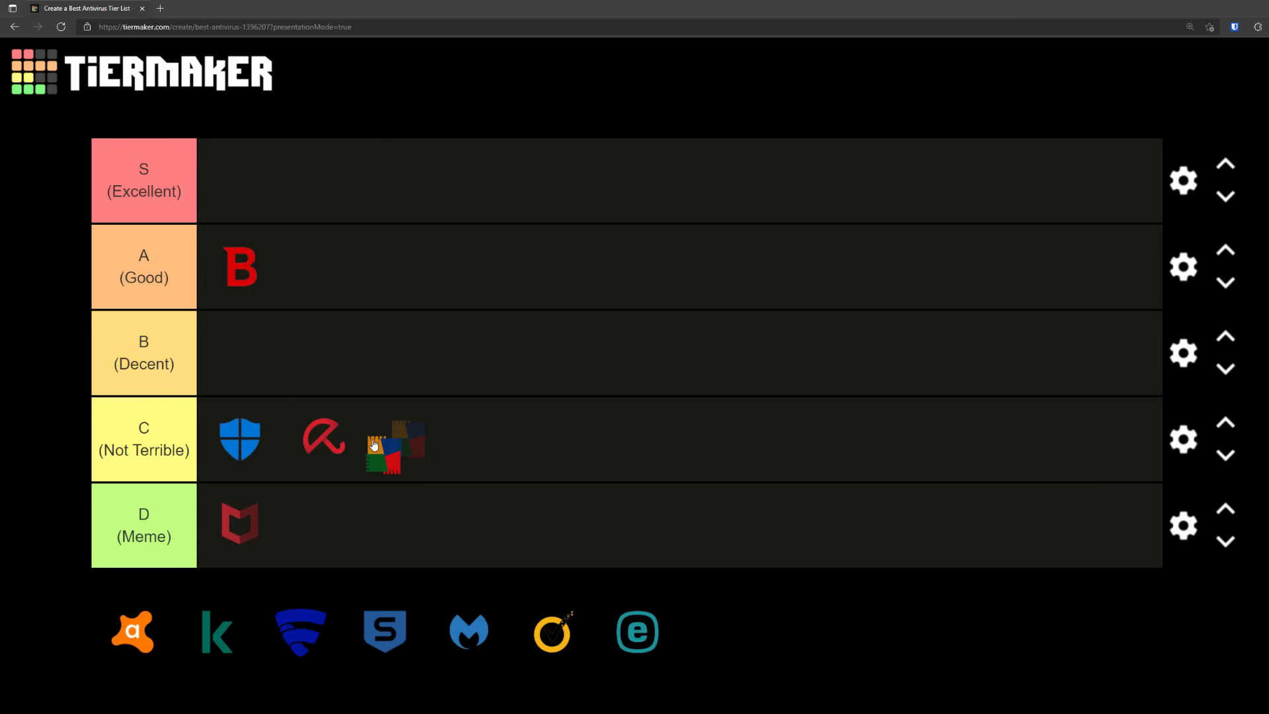
left_click_drag(374, 445, 324, 368)
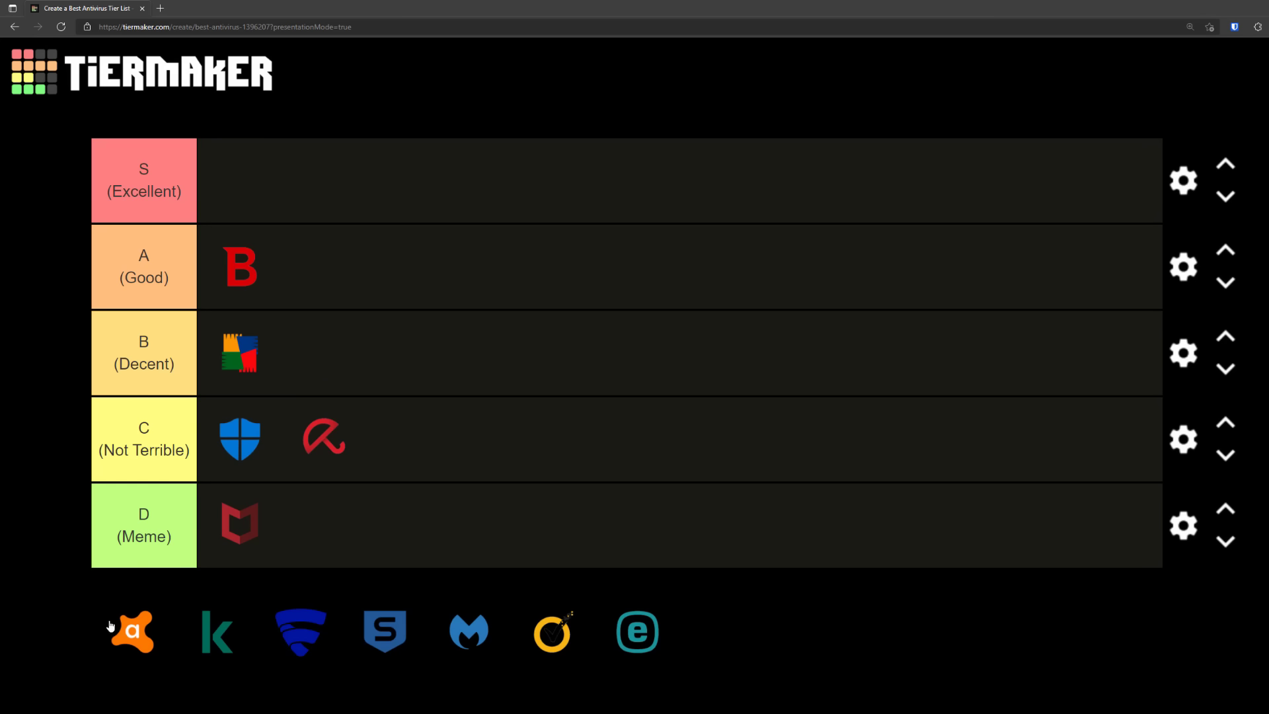
left_click_drag(119, 619, 277, 361)
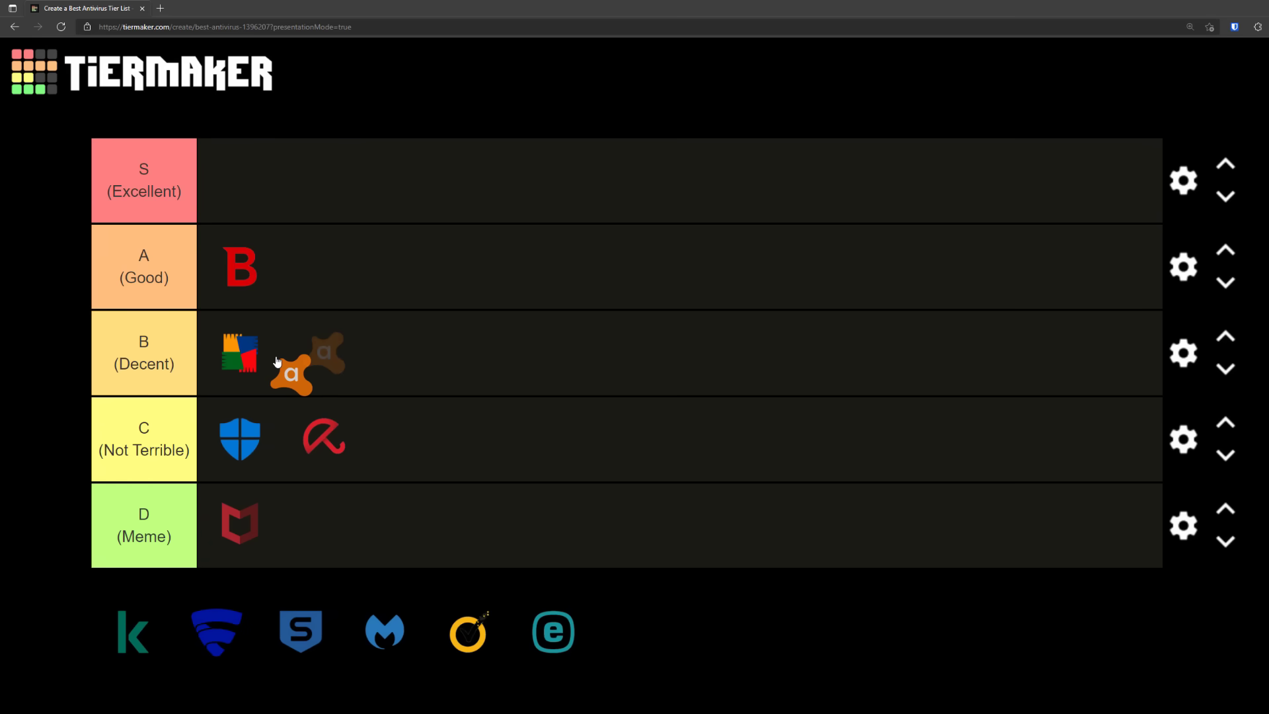
left_click_drag(278, 361, 277, 362)
- Carry the Kaspersky logo up past D and A and drop it alone in the S (Excellent) row
left_click_drag(133, 644, 315, 529)
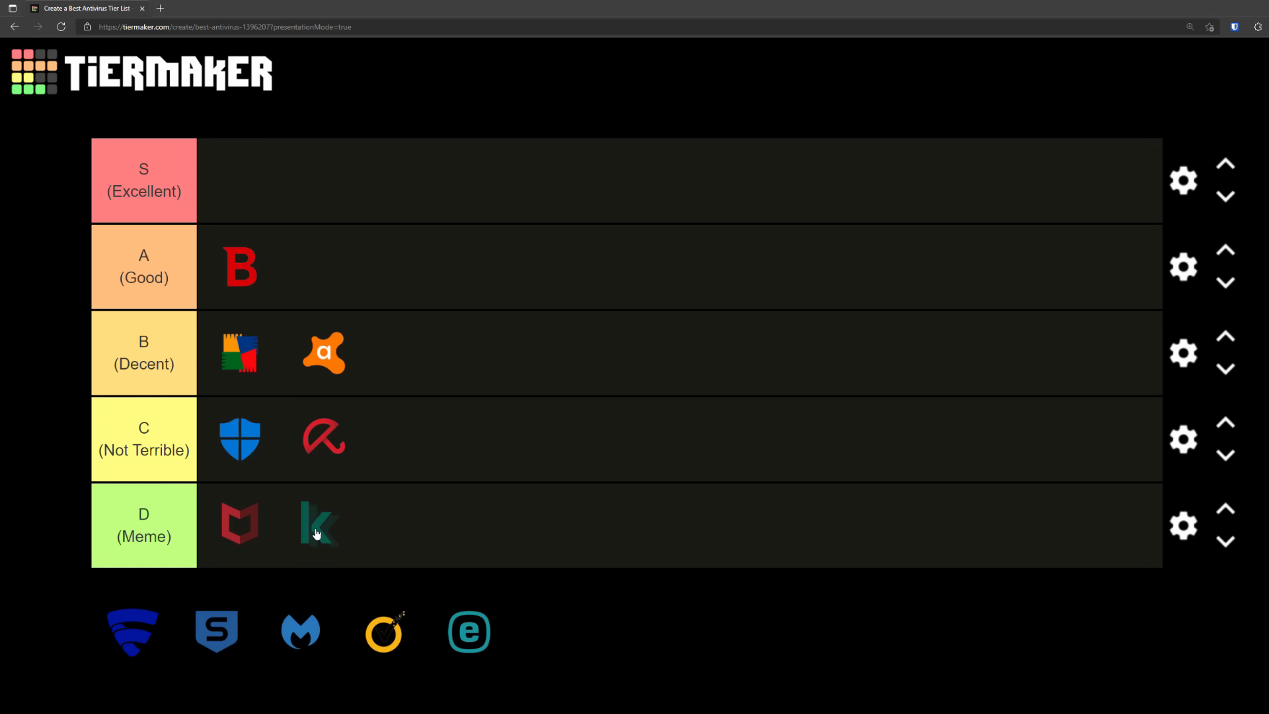
left_click_drag(317, 534, 358, 293)
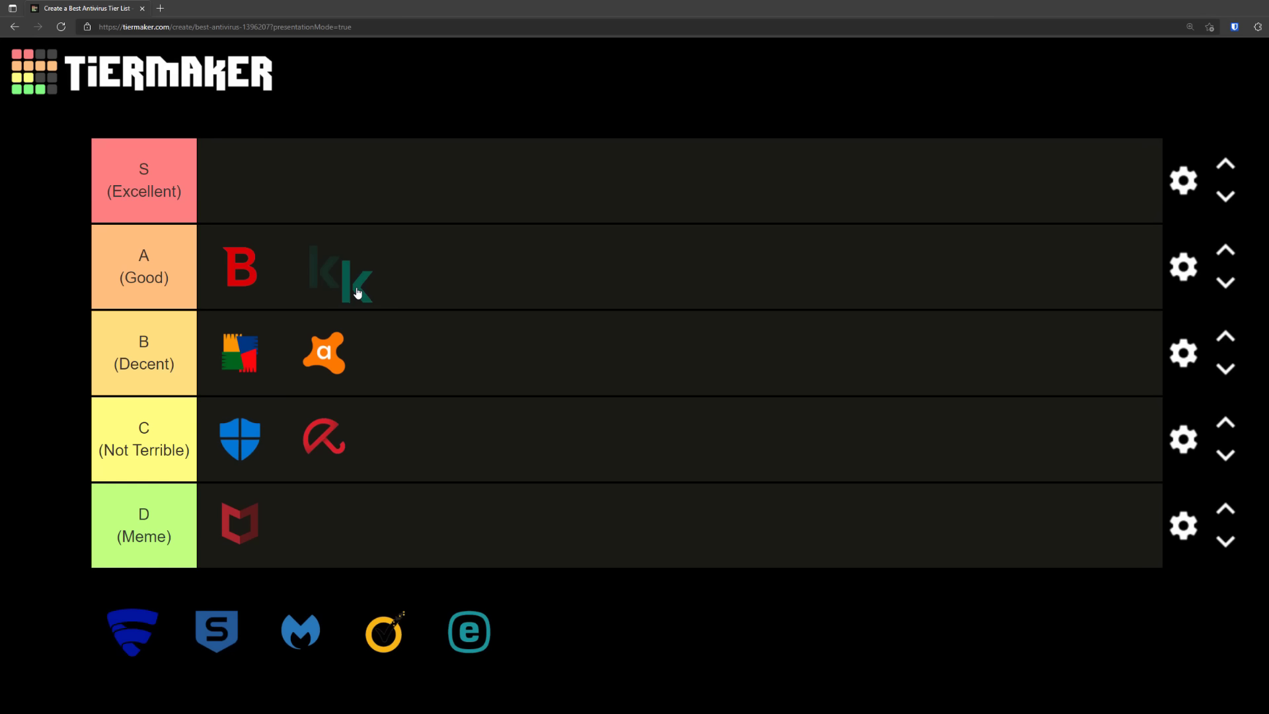
left_click_drag(357, 293, 357, 294)
left_click_drag(358, 294, 281, 200)
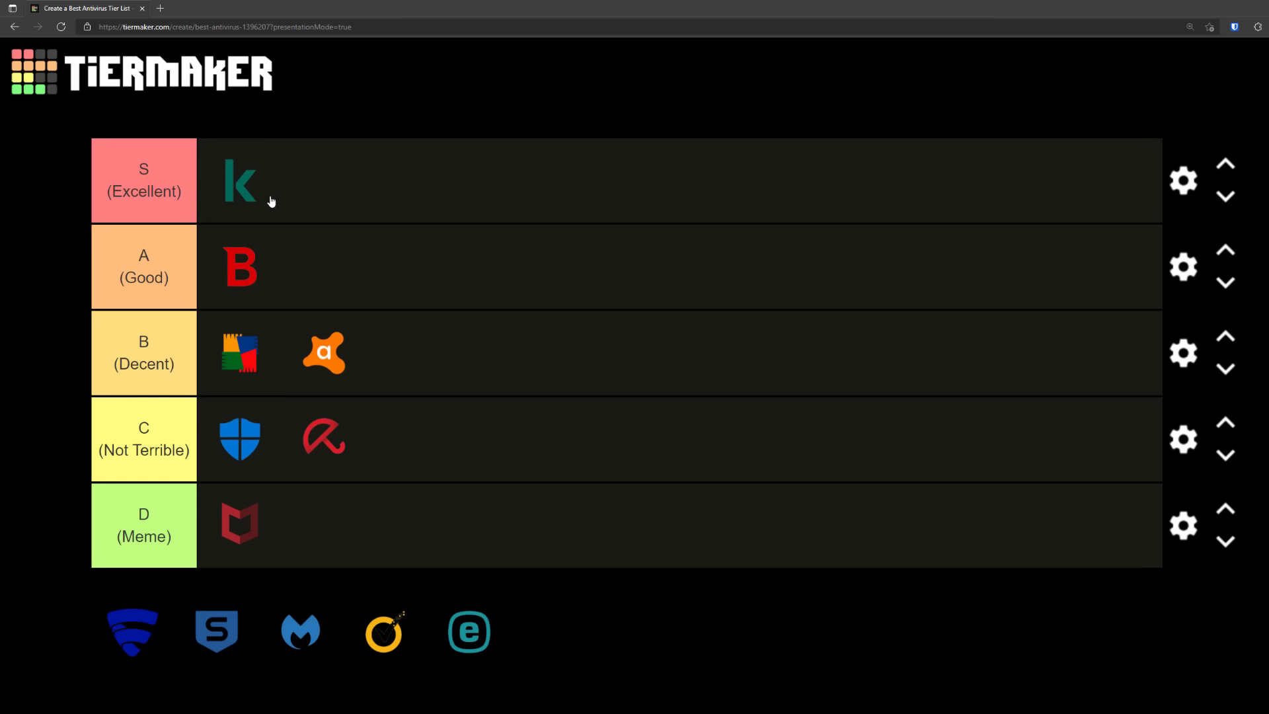
- Add F-Secure beside Bitdefender, then Sophos after F-Secure, in the A (Good) row
left_click_drag(132, 631, 427, 395)
left_click_drag(427, 395, 320, 276)
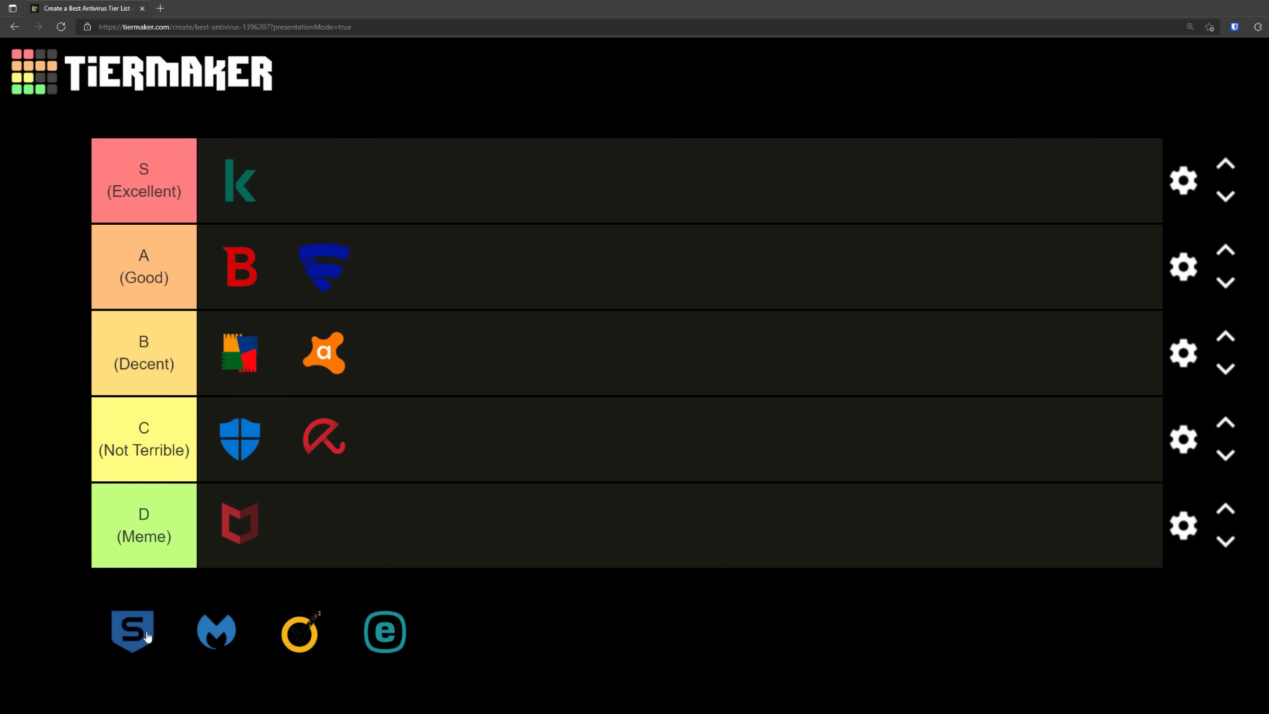
left_click_drag(147, 636, 523, 277)
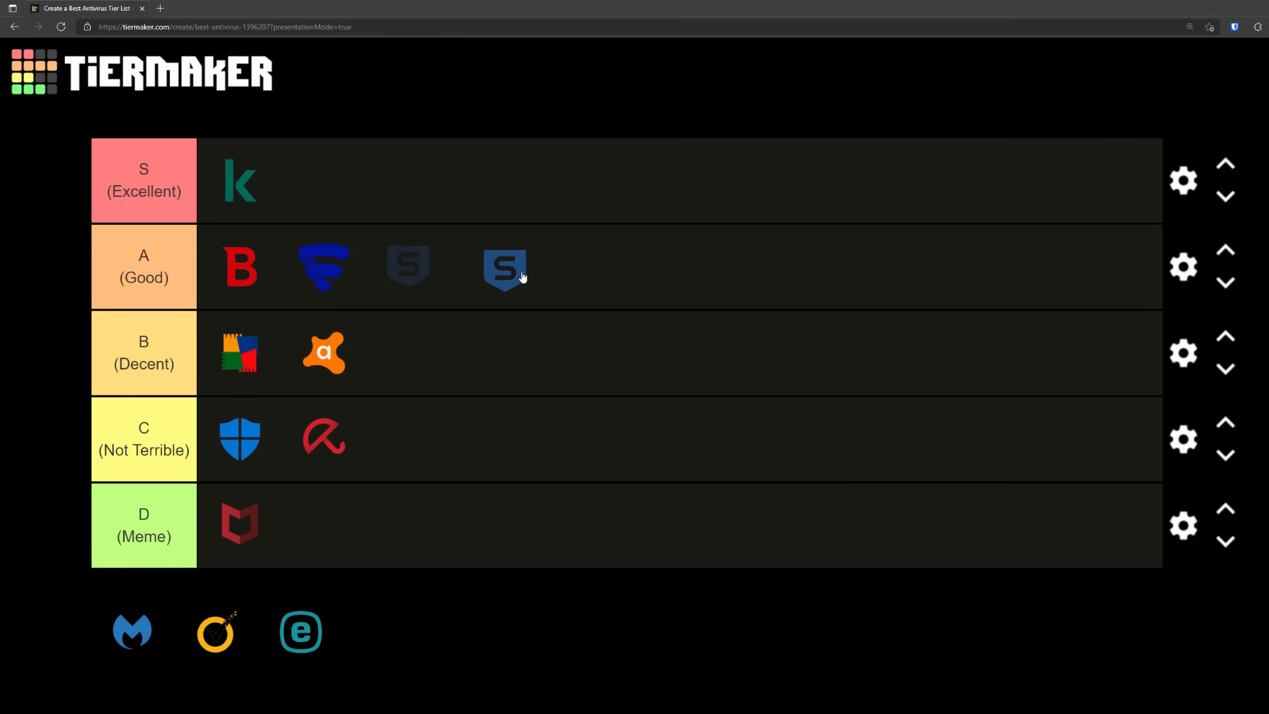
left_click_drag(522, 277, 522, 277)
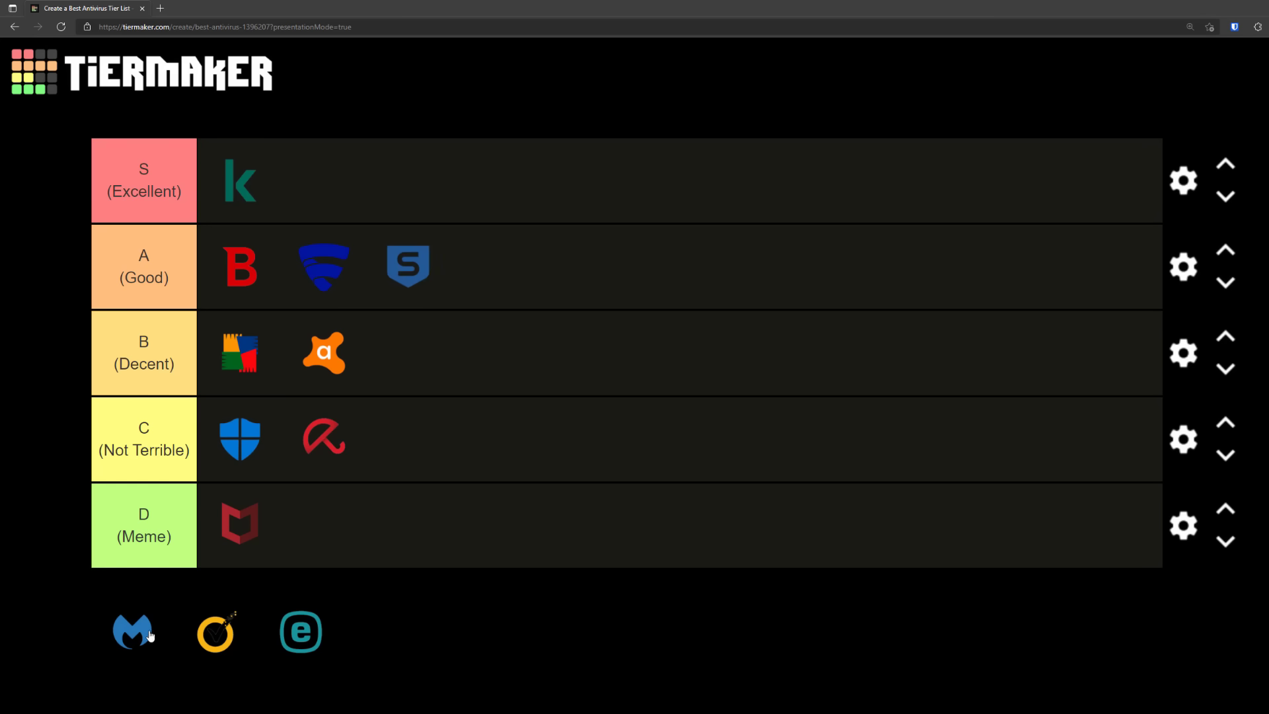
- Try Malwarebytes over rows B and D, then drop it in A (Good) after Sophos
left_click_drag(150, 636, 438, 332)
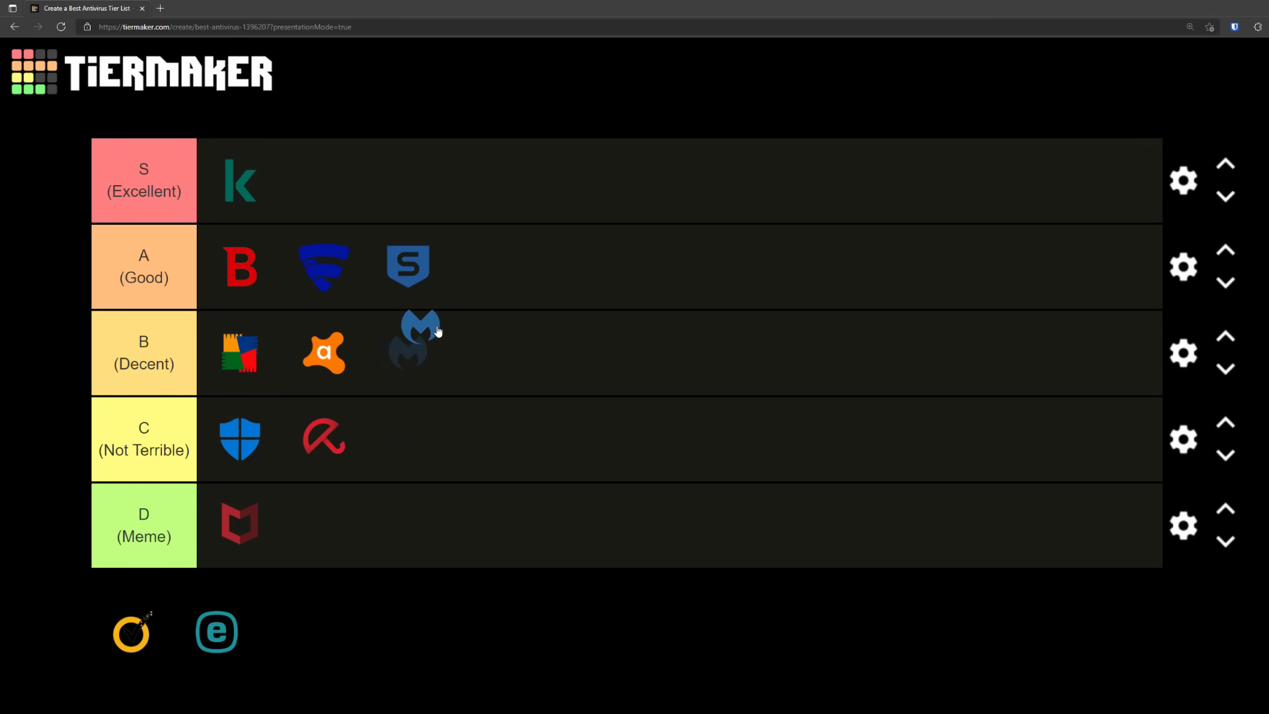
left_click_drag(438, 330, 439, 334)
left_click_drag(438, 334, 378, 536)
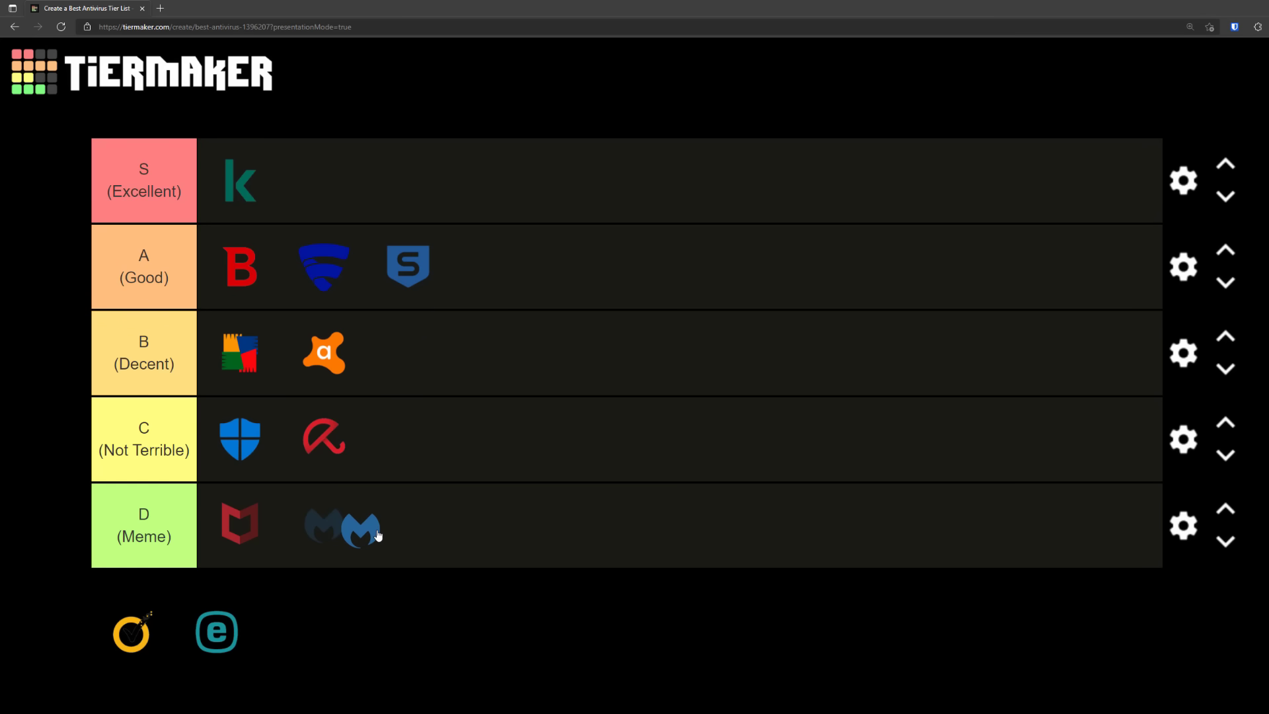
left_click_drag(379, 536, 458, 387)
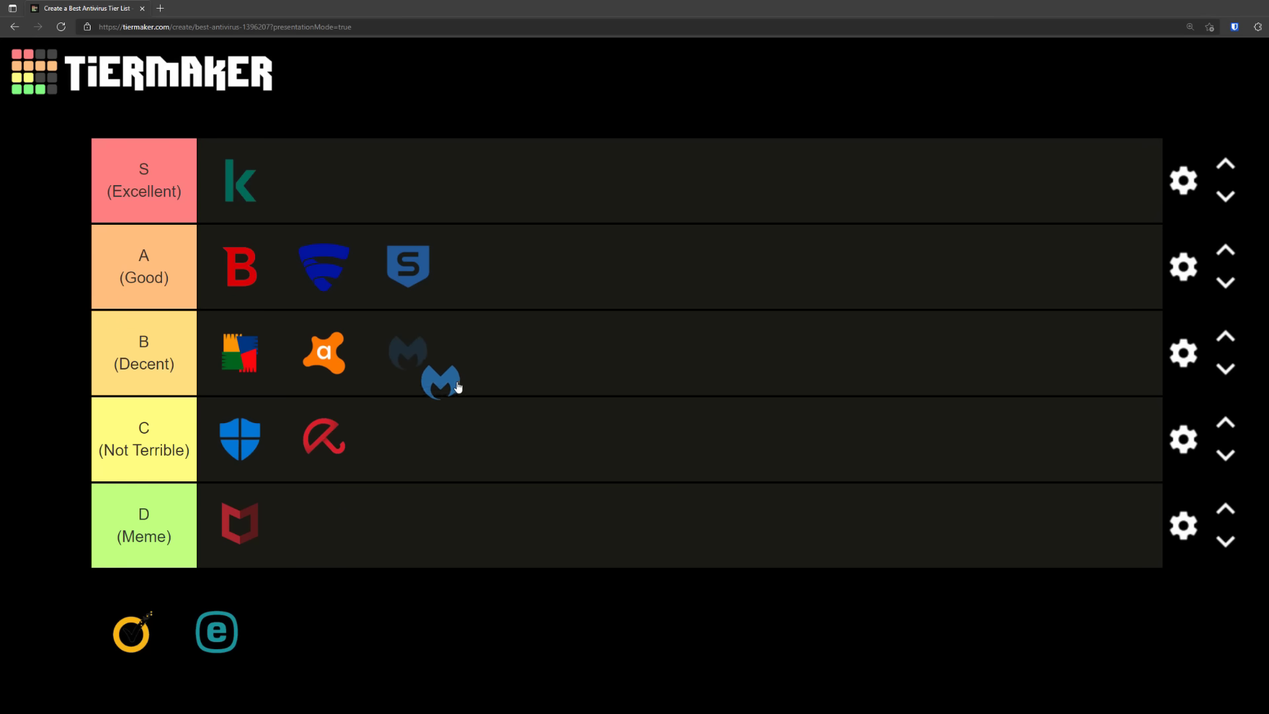
left_click_drag(458, 387, 477, 324)
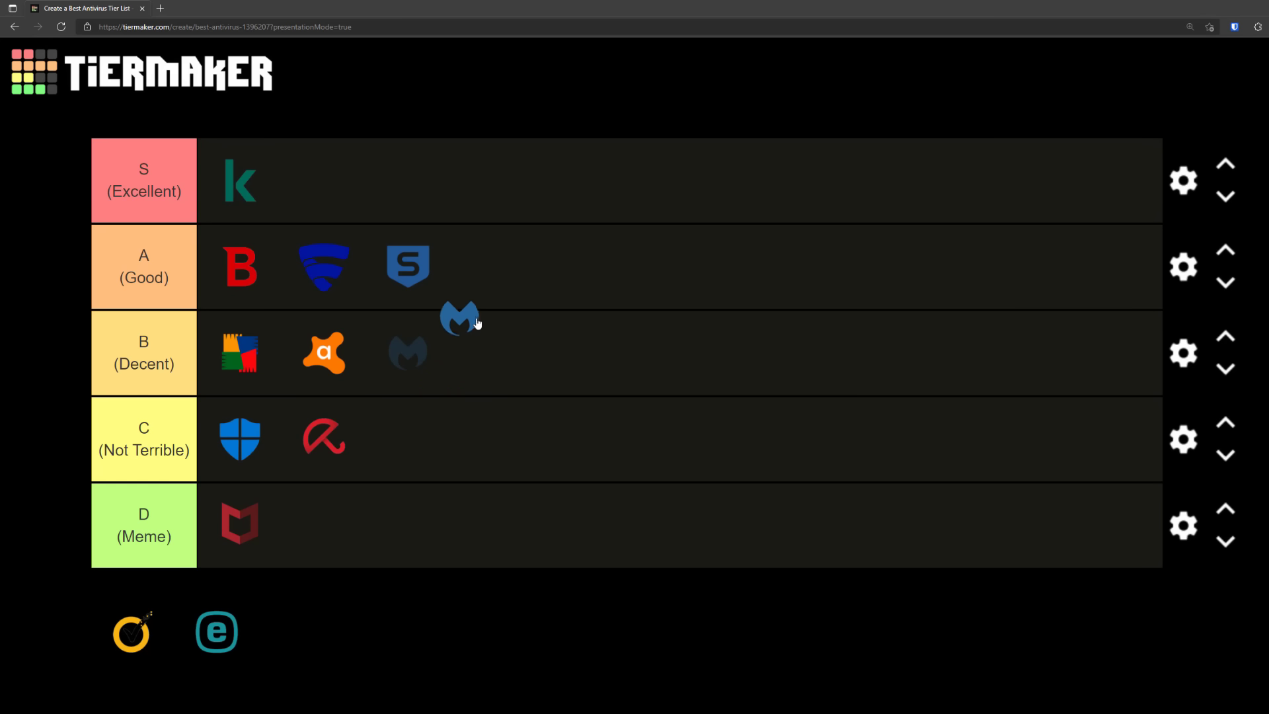
left_click_drag(477, 323, 490, 301)
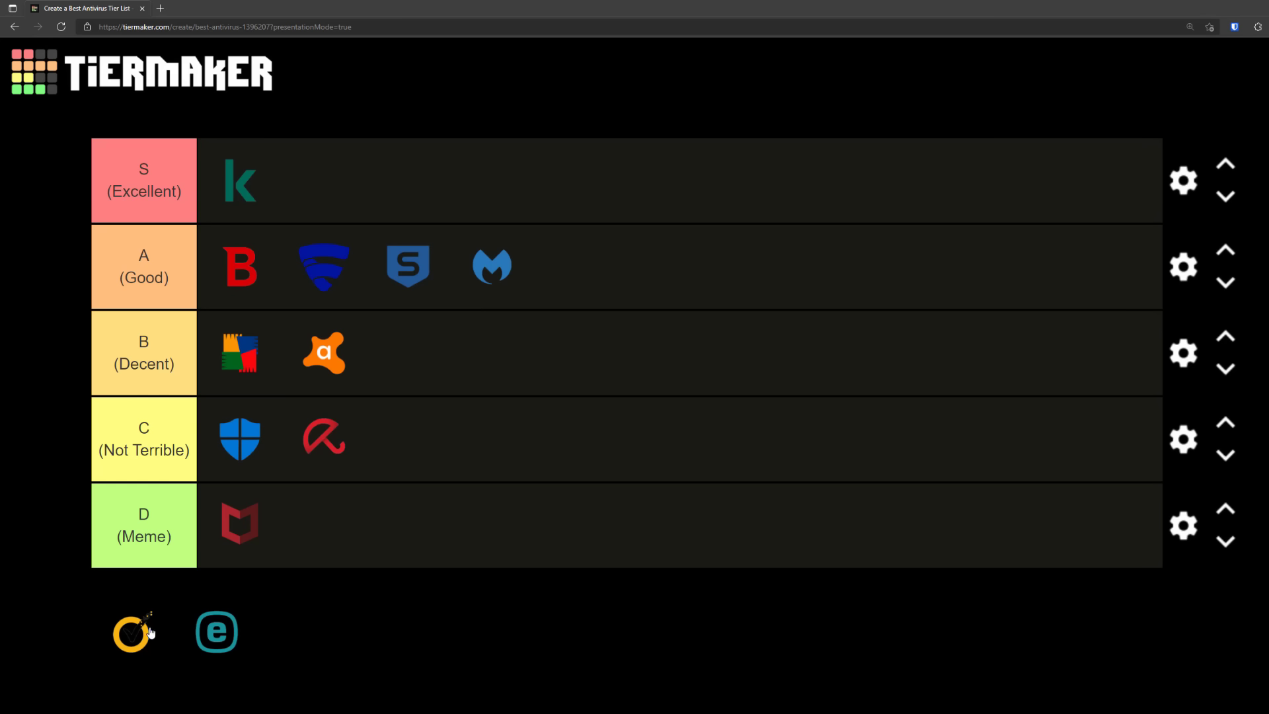
- Drop the Norton logo into the B (Decent) row after Avast
left_click_drag(147, 629, 429, 432)
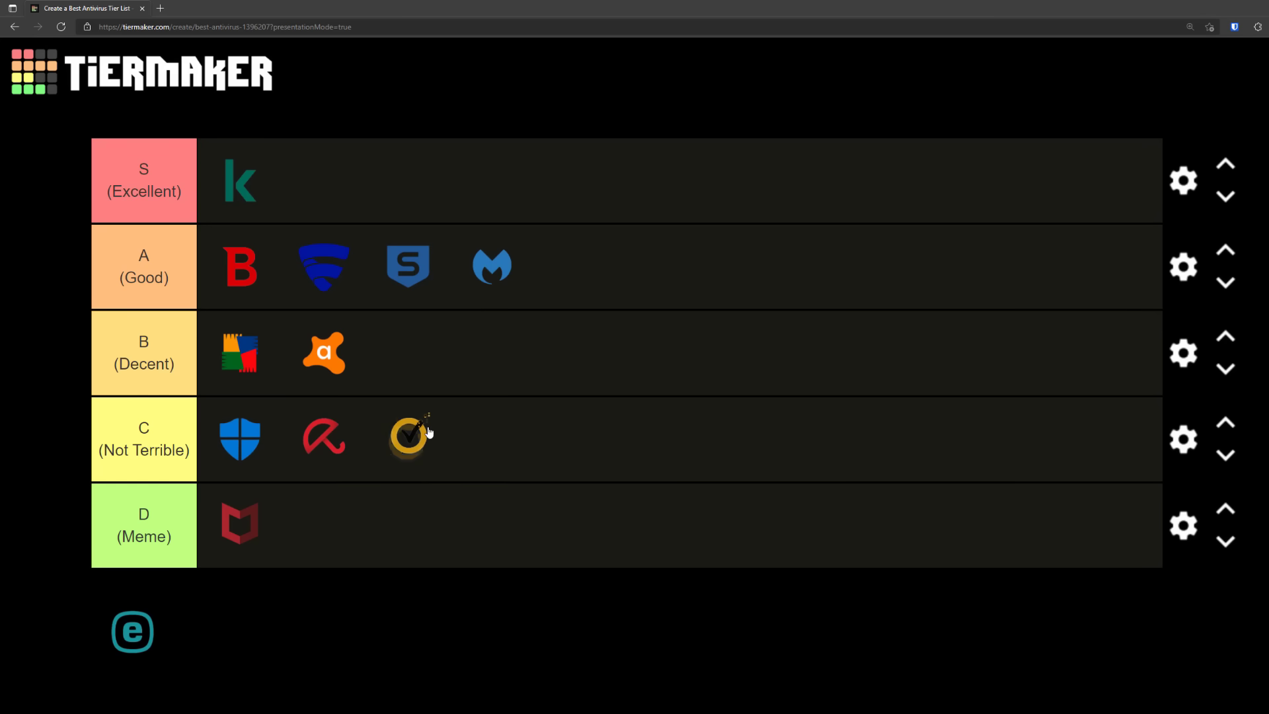
left_click_drag(428, 431, 434, 371)
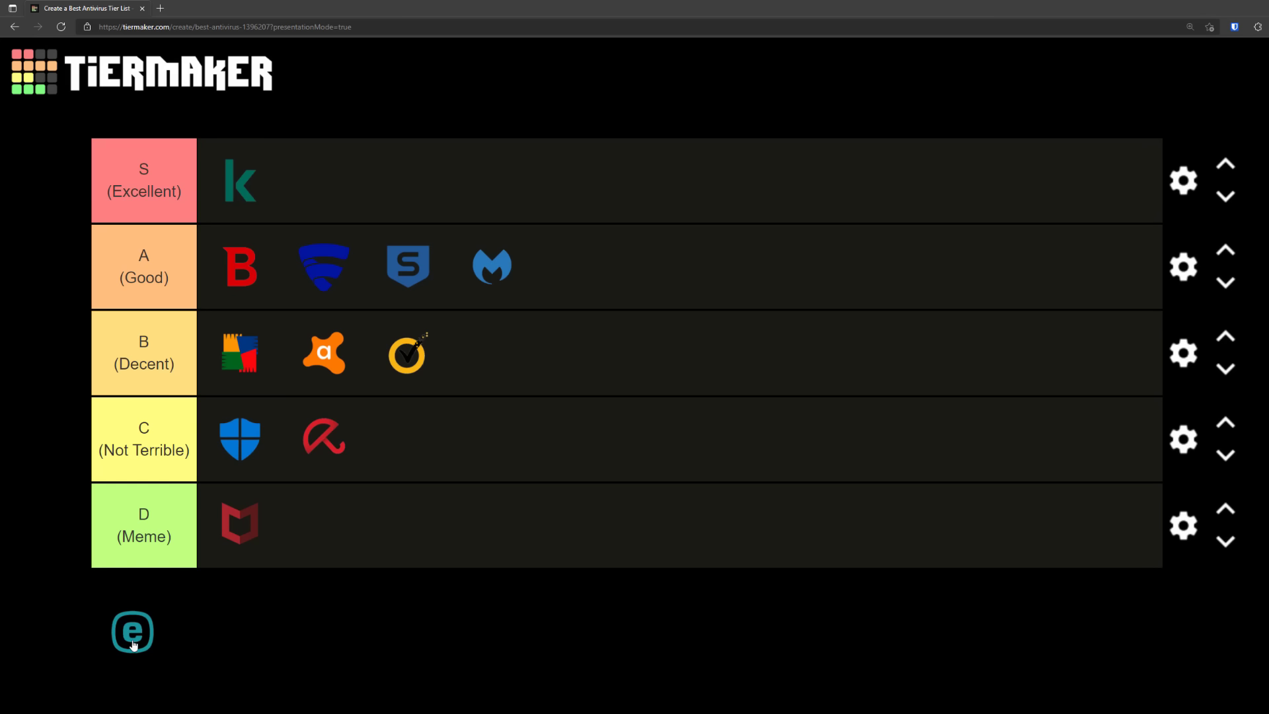
- Move the last logo, ESET, into the B (Decent) row after Norton, emptying the pool
left_click_drag(133, 645, 316, 587)
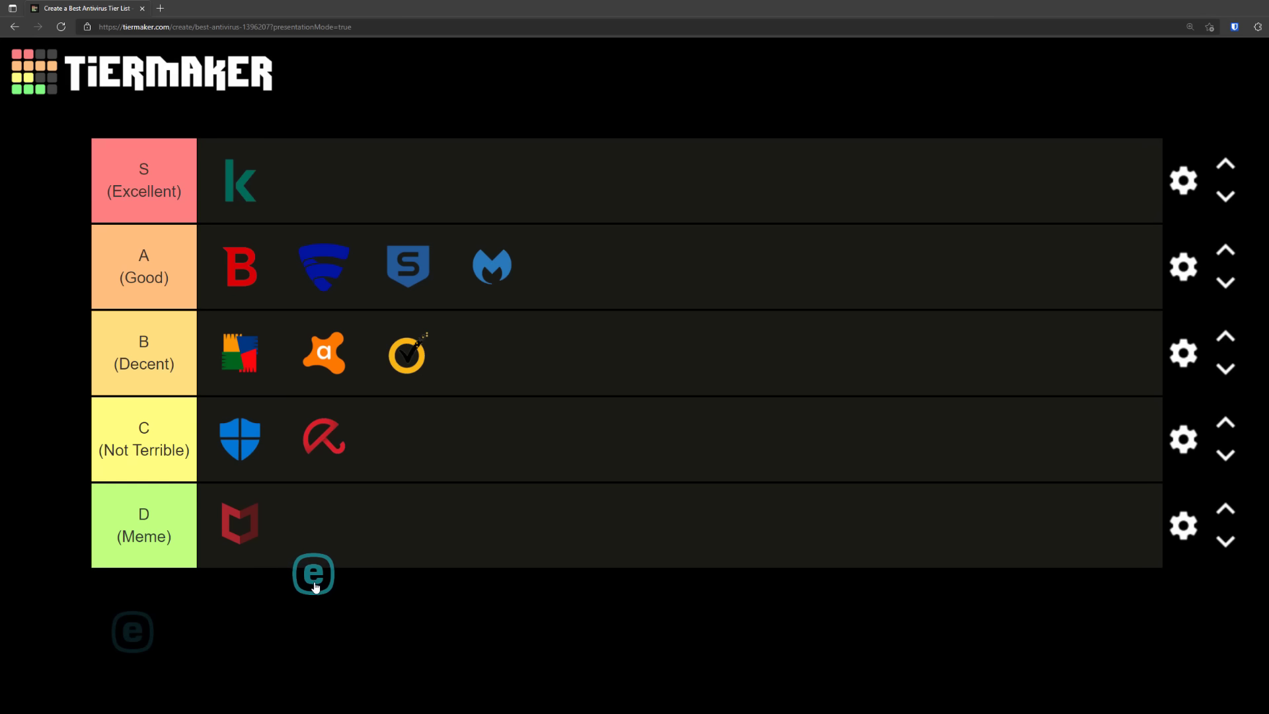
left_click_drag(316, 587, 502, 352)
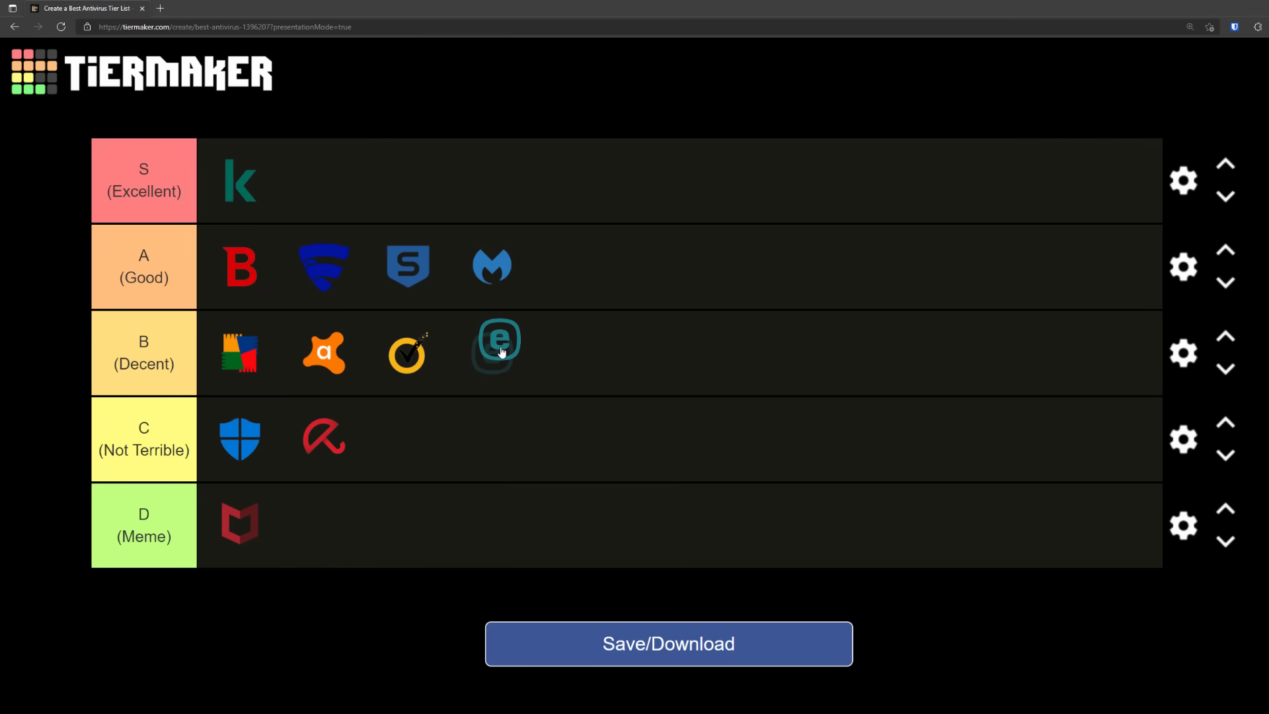
left_click_drag(501, 352, 504, 353)
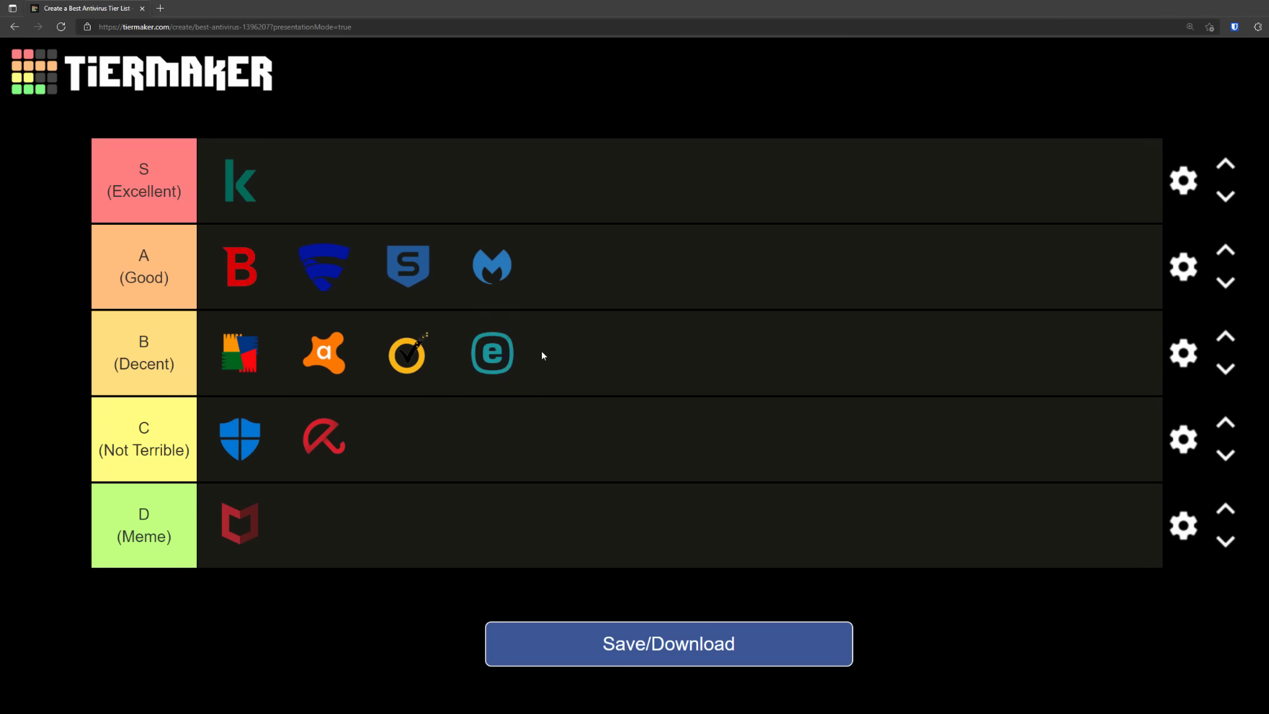